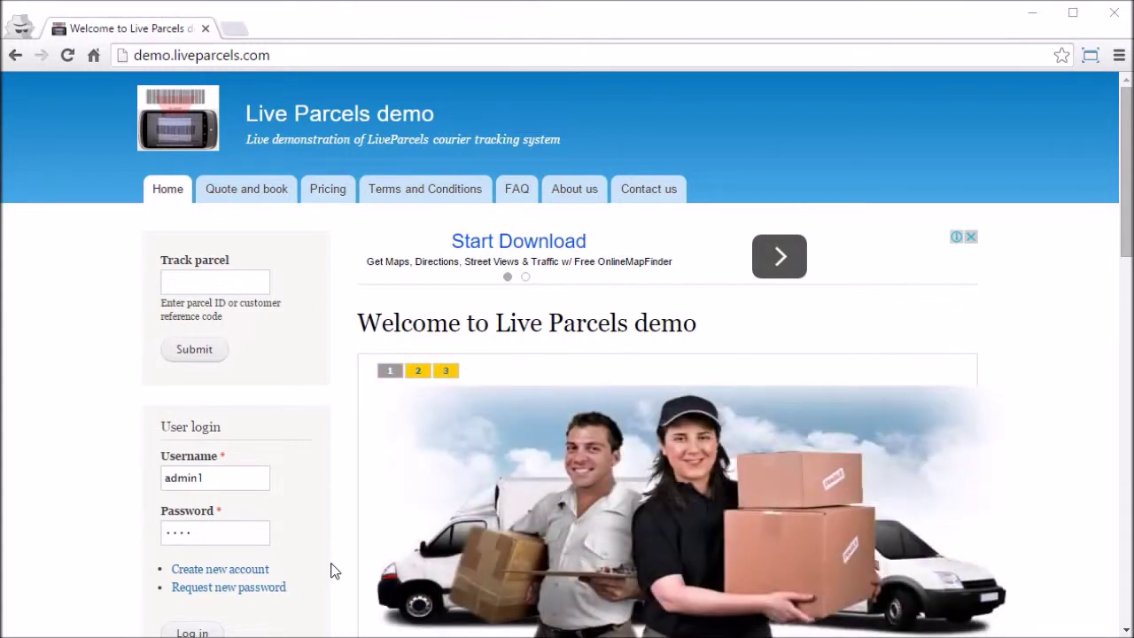
# Log in with the filled-in admin account and open the LiveParcels distance pricing settings.
pyautogui.click(203, 631)
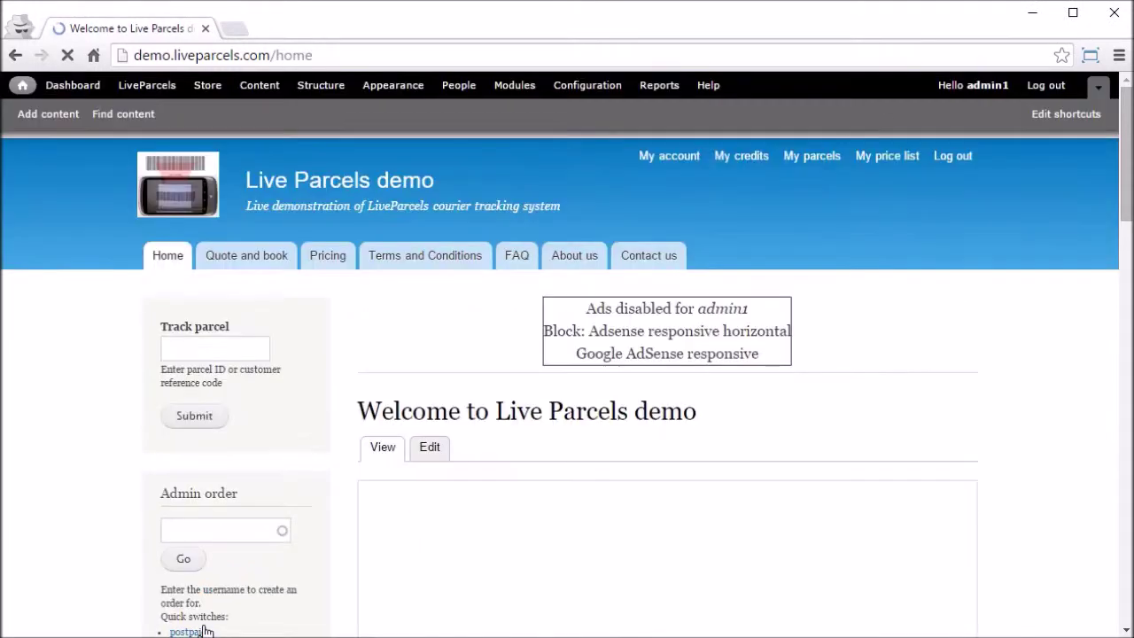
pyautogui.click(162, 86)
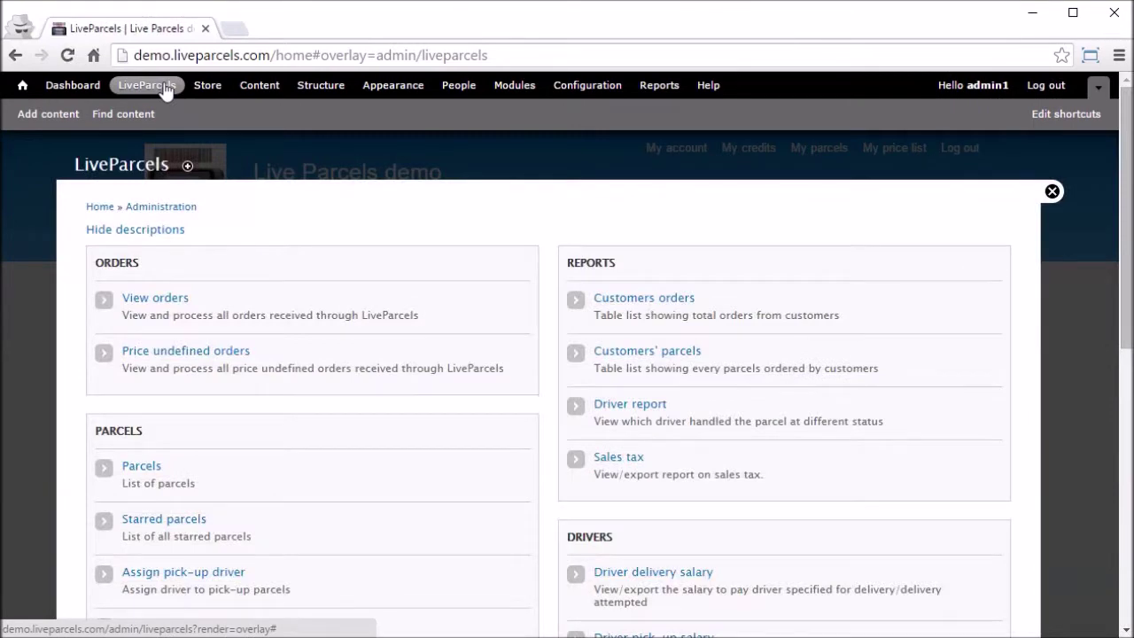
pyautogui.moveTo(1128, 325); pyautogui.dragTo(1129, 497)
pyautogui.click(651, 563)
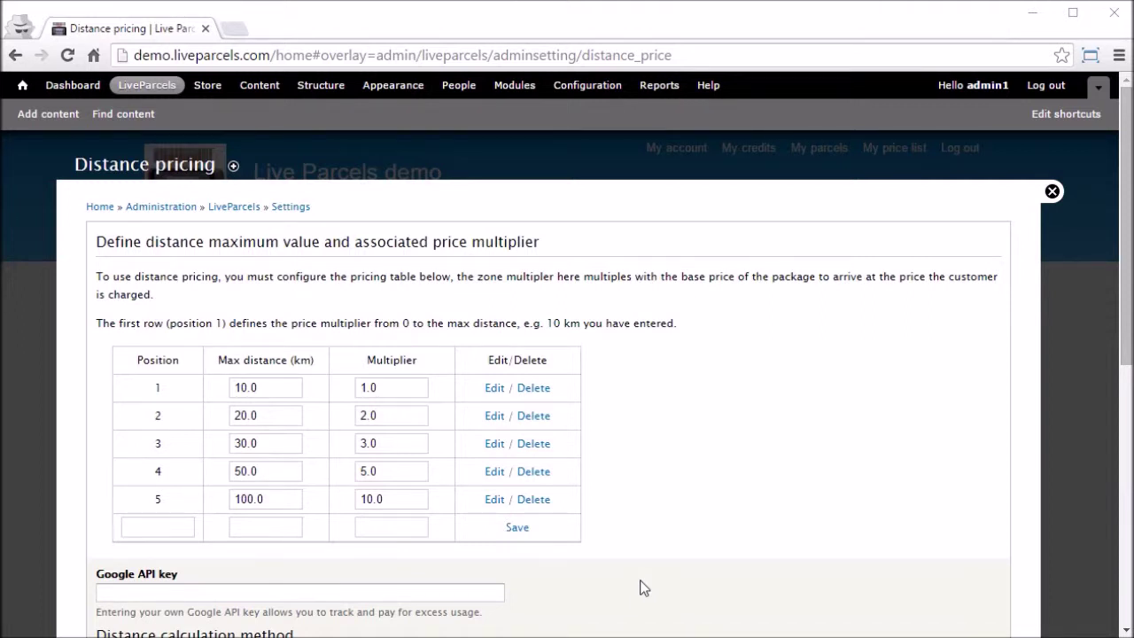
# Add and save a distance pricing row at position 3 with a maximum distance of 25 and a multiplier of 2.5.
pyautogui.click(182, 532)
pyautogui.write('3')
pyautogui.click(266, 529)
pyautogui.write('25')
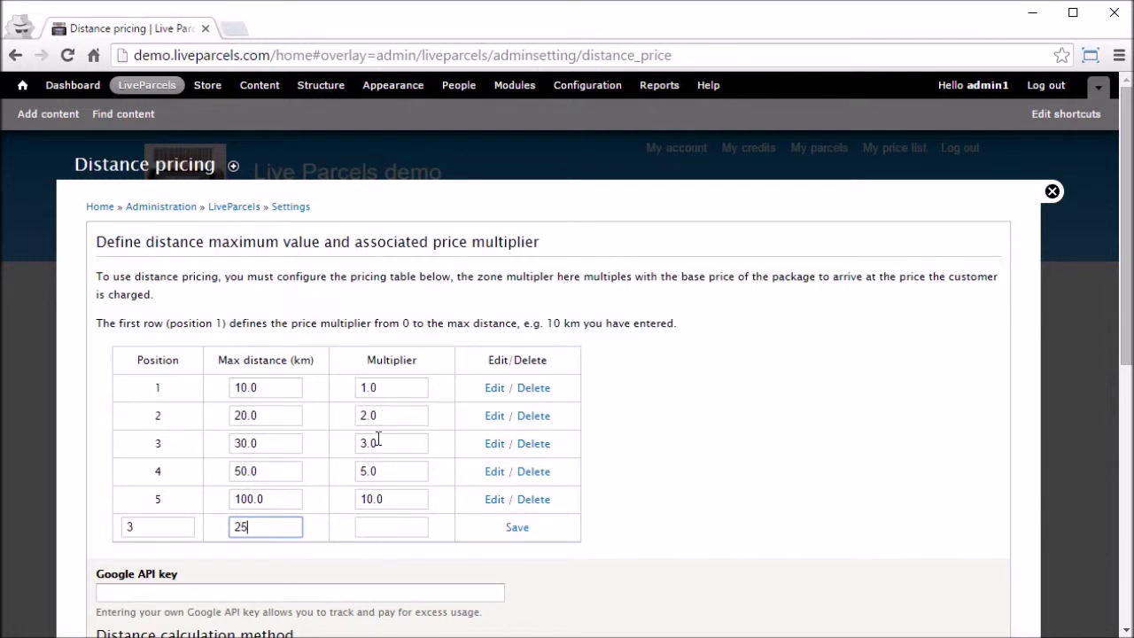
pyautogui.click(388, 527)
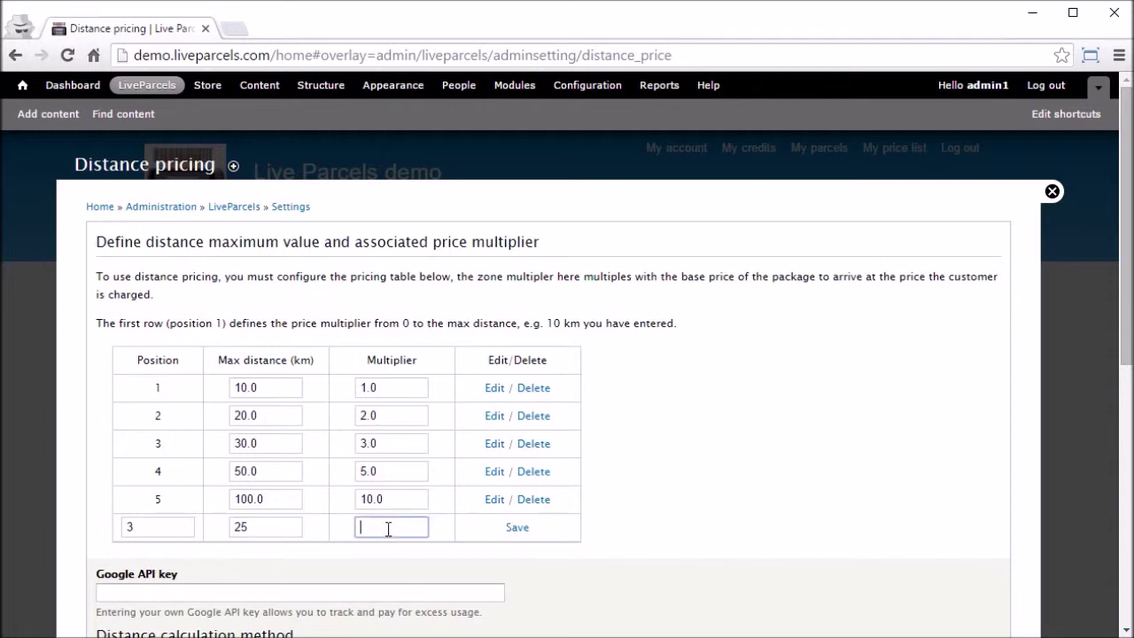
pyautogui.write('2.5')
pyautogui.click(518, 529)
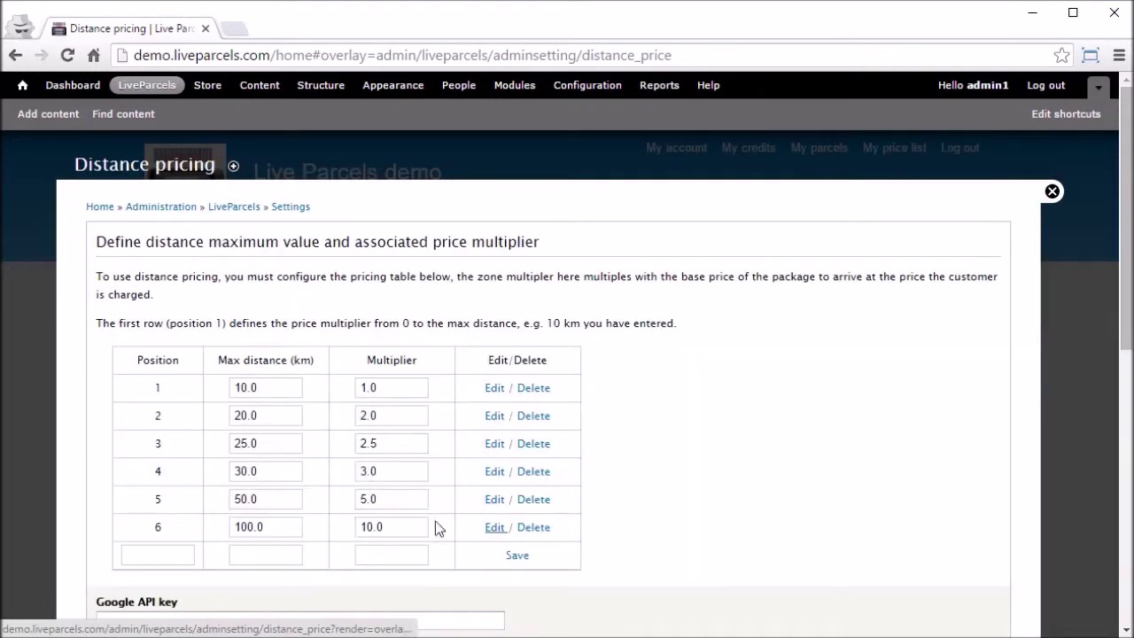
# Examine the new pricing row, the Google API key field and the two distance calculation methods.
pyautogui.moveTo(151, 445); pyautogui.dragTo(573, 440)
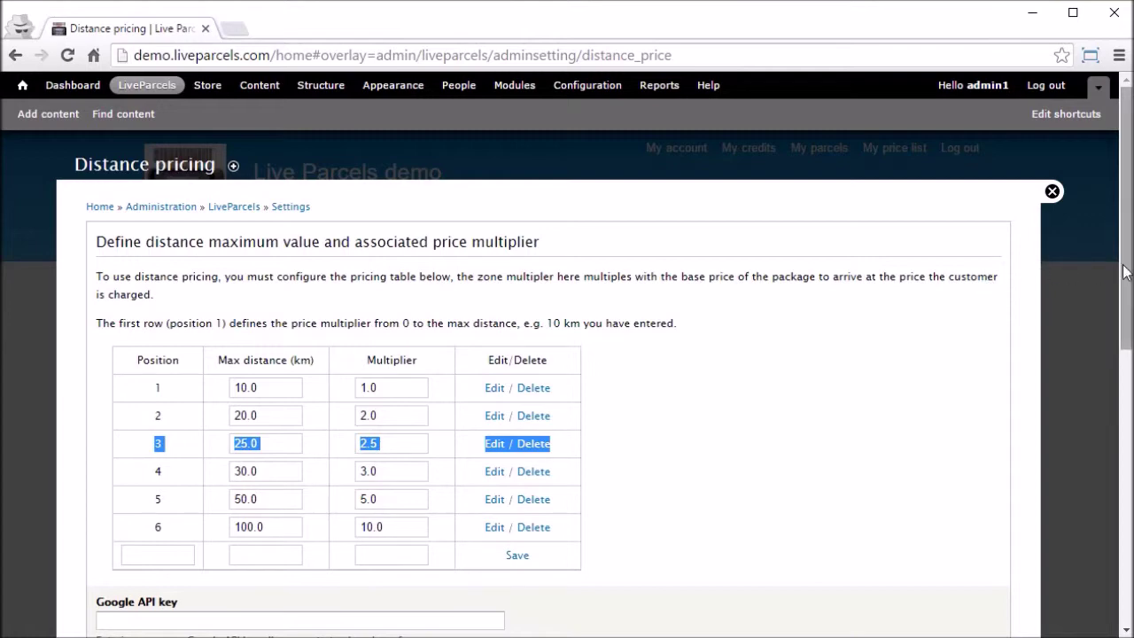
pyautogui.moveTo(1119, 269); pyautogui.dragTo(1122, 420)
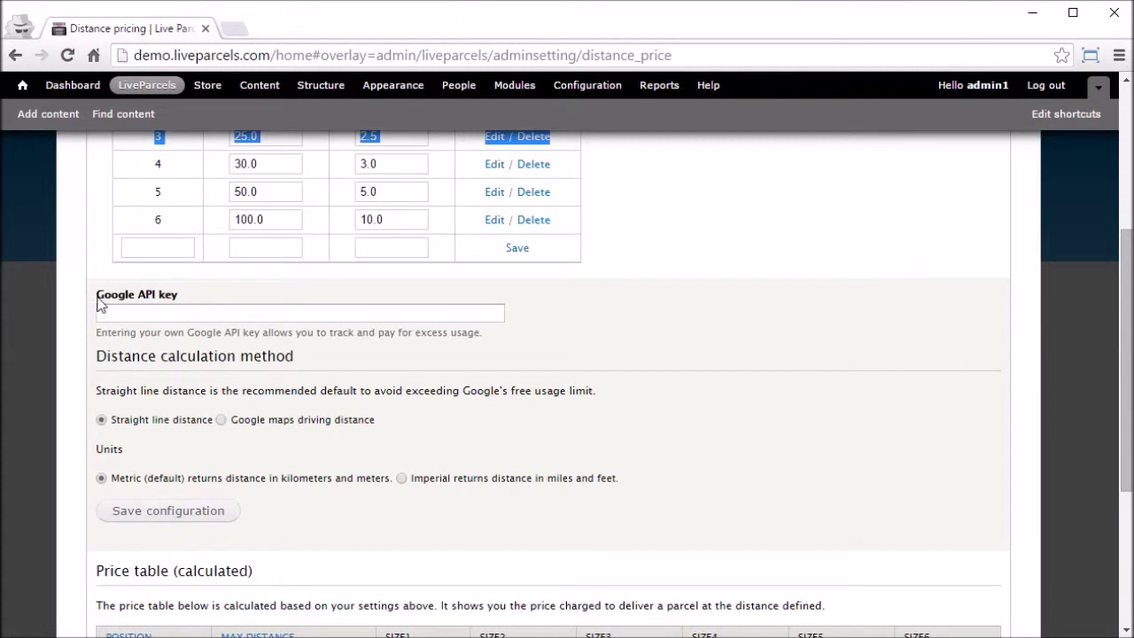
pyautogui.moveTo(100, 303); pyautogui.dragTo(203, 299)
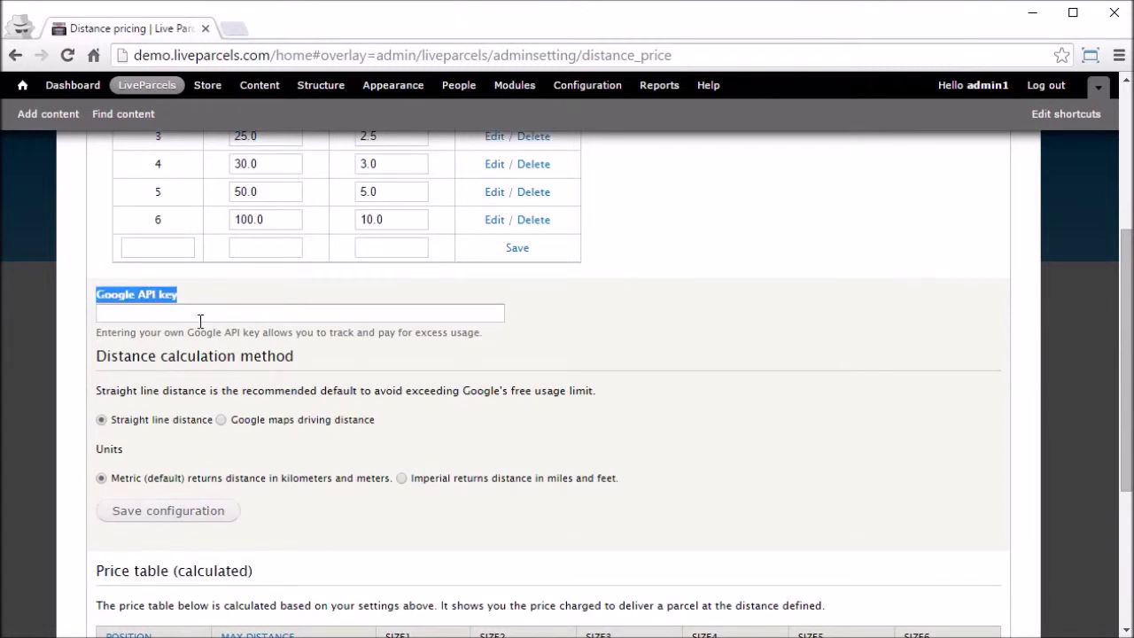
pyautogui.click(193, 313)
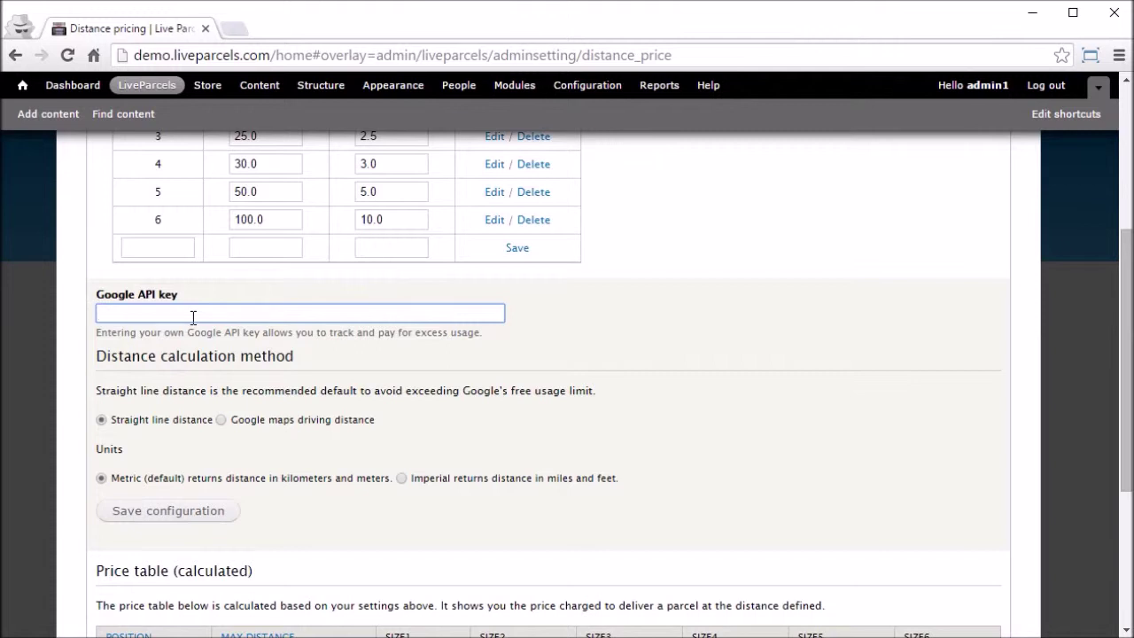
pyautogui.moveTo(261, 330); pyautogui.dragTo(574, 337)
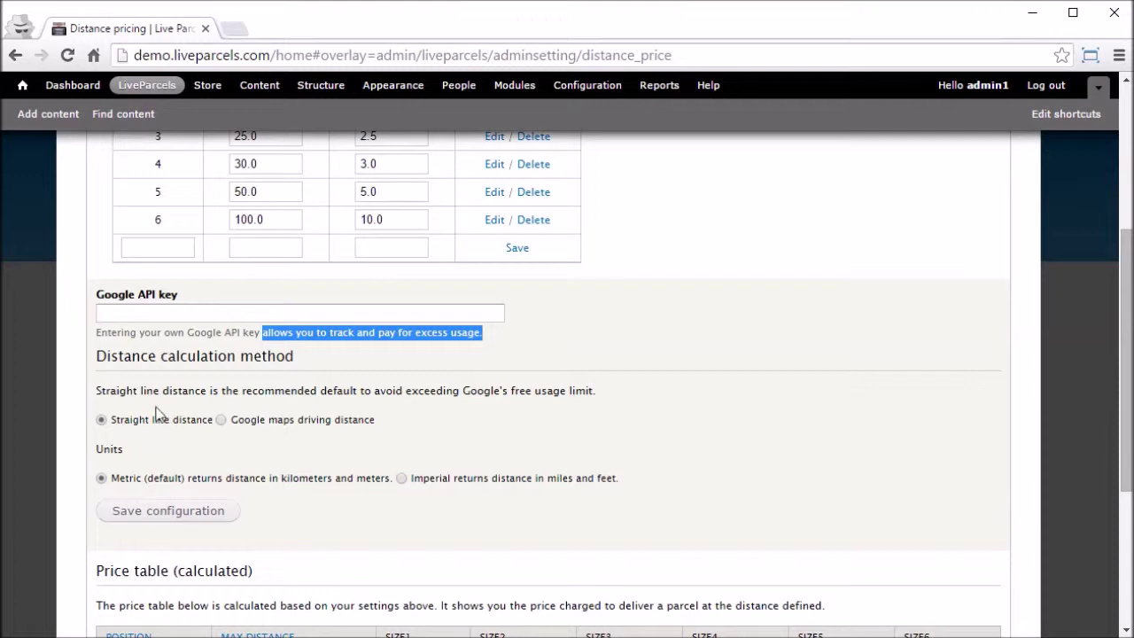
pyautogui.click(114, 424)
pyautogui.moveTo(113, 419); pyautogui.dragTo(212, 420)
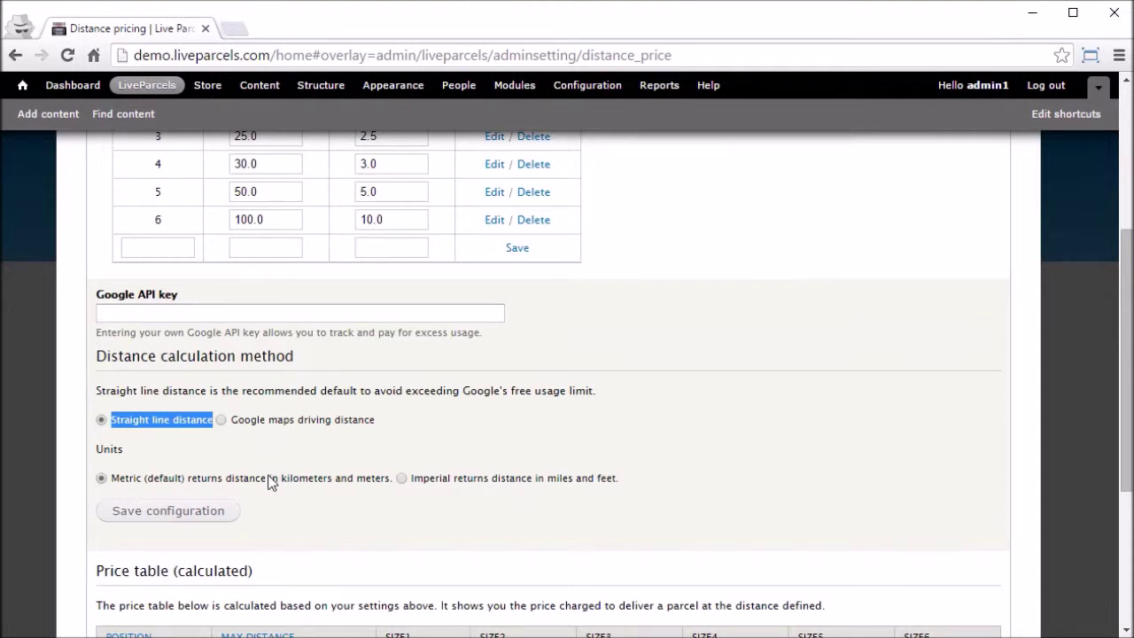
pyautogui.moveTo(231, 420); pyautogui.dragTo(422, 419)
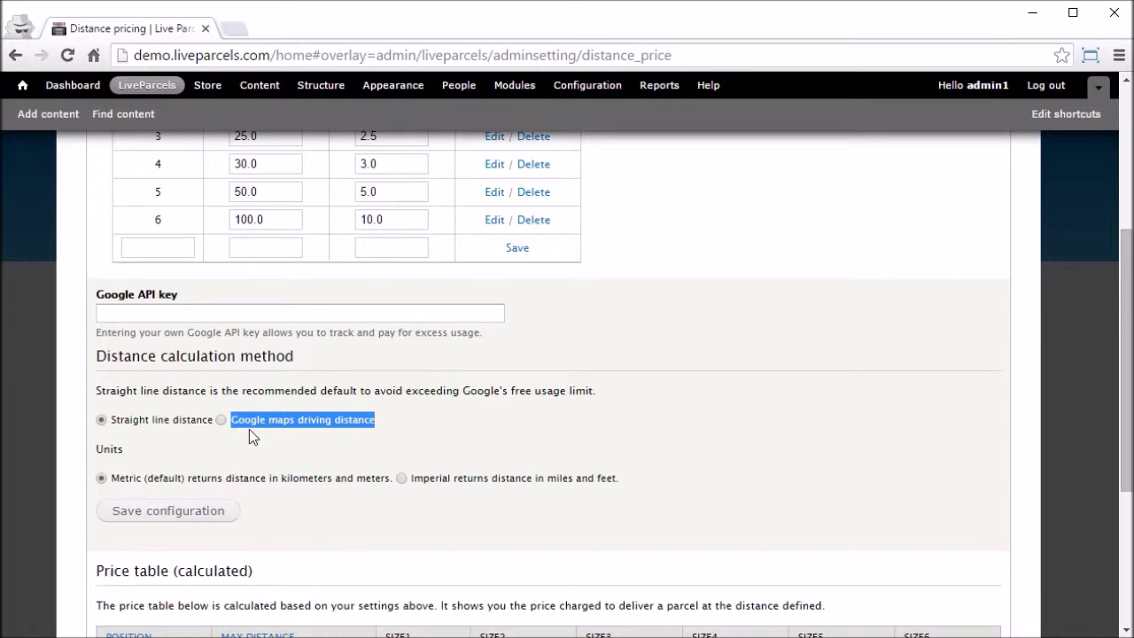
# Set the distance calculation method to Google maps driving distance, with Tolls as the option to avoid.
pyautogui.click(221, 420)
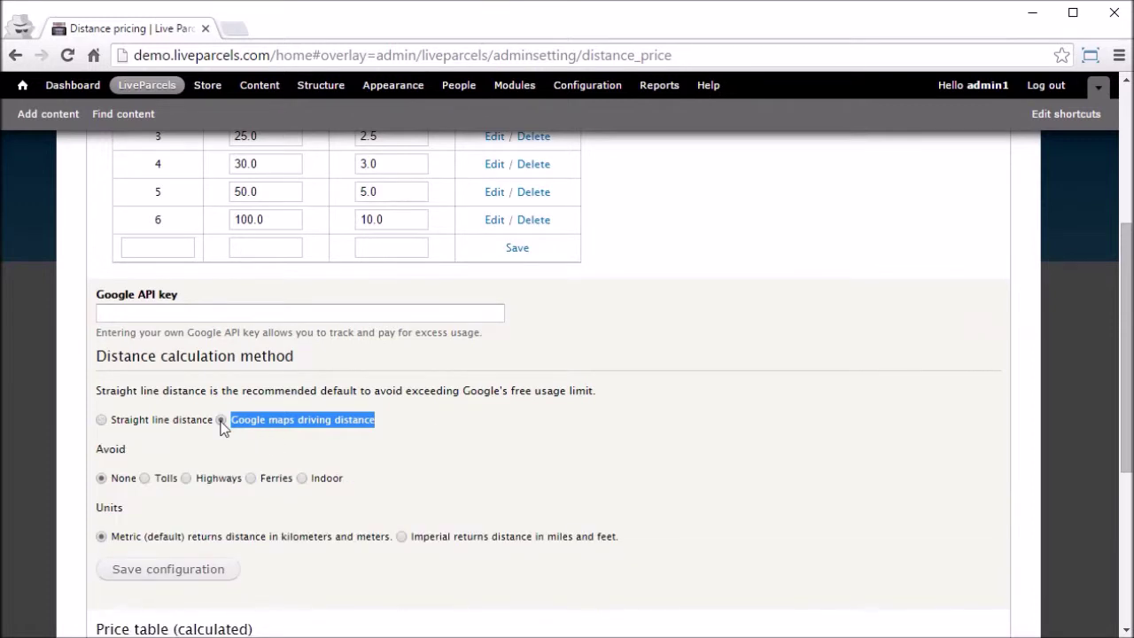
pyautogui.moveTo(94, 481); pyautogui.dragTo(355, 485)
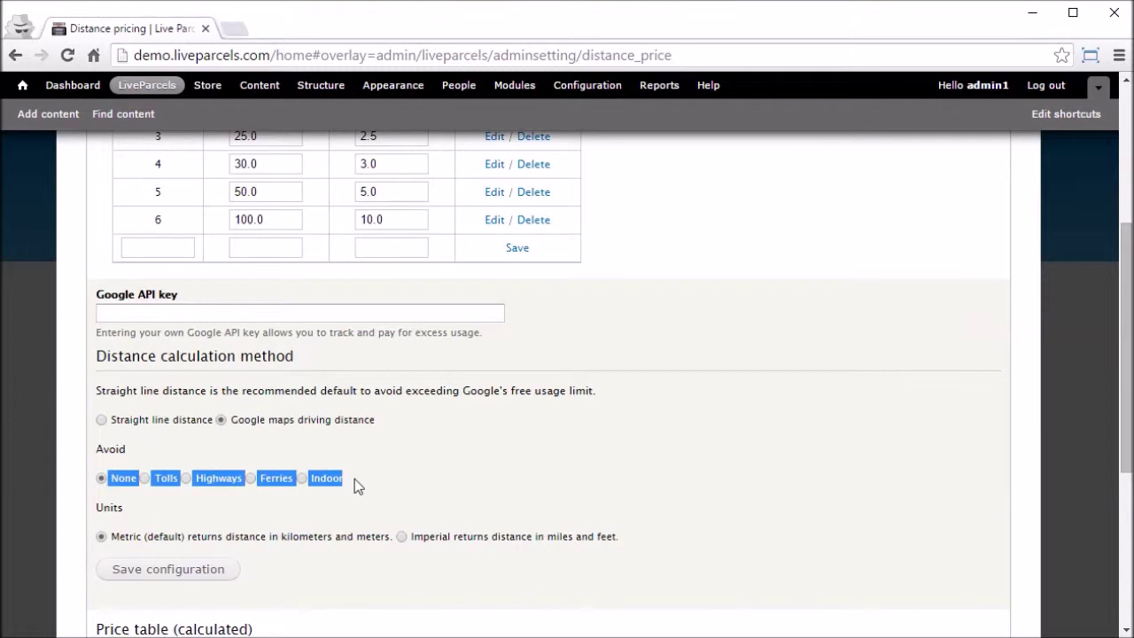
pyautogui.click(151, 479)
pyautogui.click(241, 478)
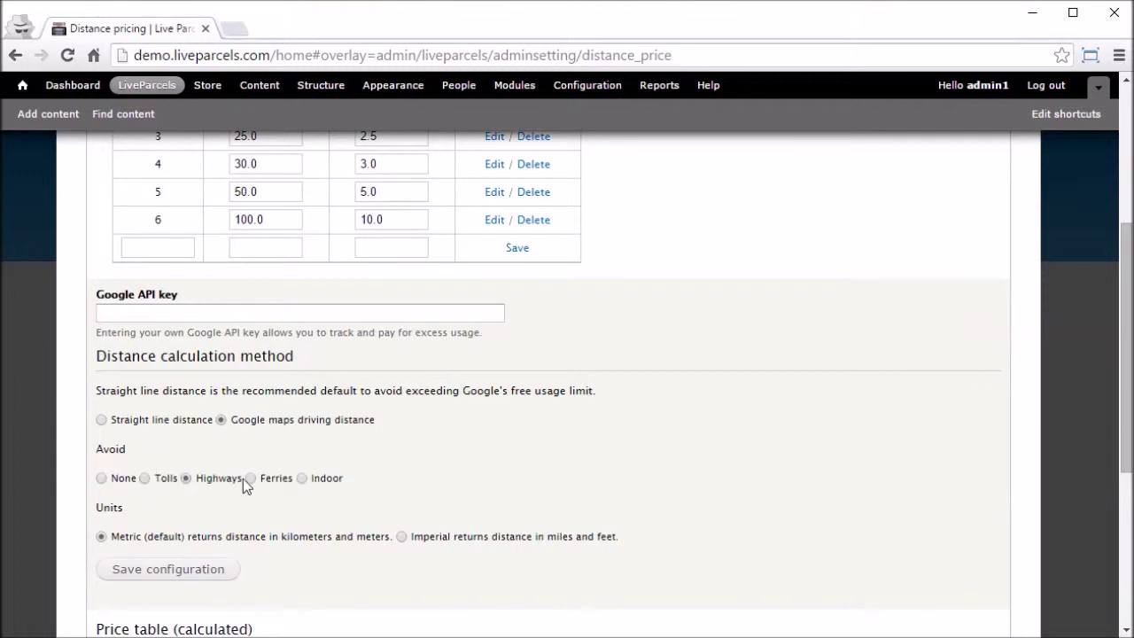
pyautogui.click(300, 479)
pyautogui.click(248, 478)
pyautogui.click(144, 478)
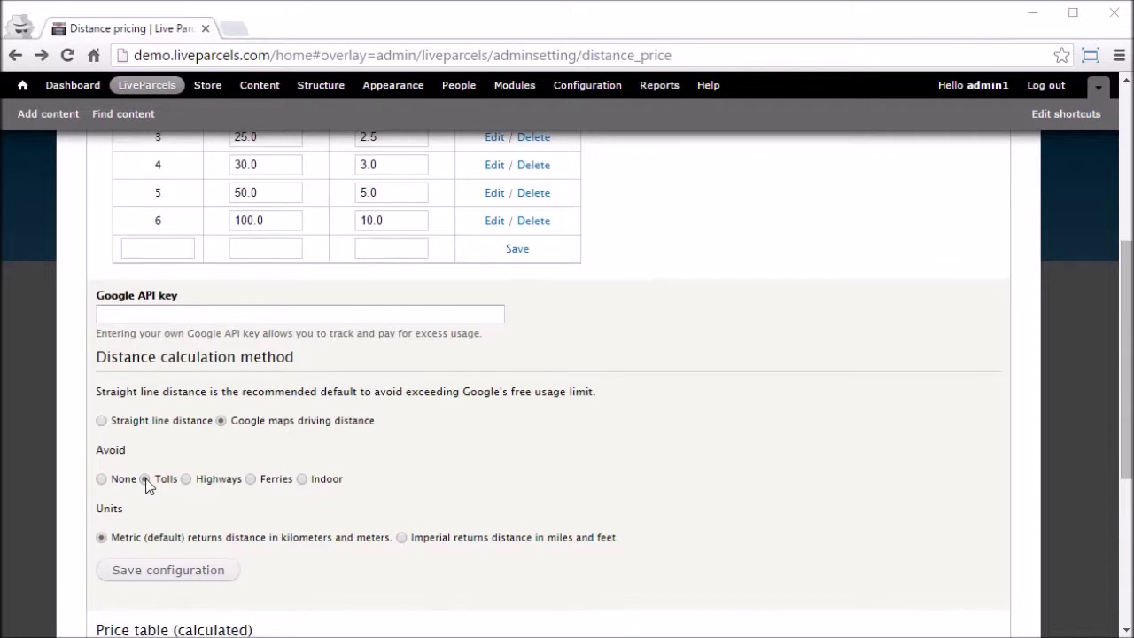
# Set the distance units to Imperial and view the calculated price table.
pyautogui.moveTo(111, 537); pyautogui.dragTo(186, 542)
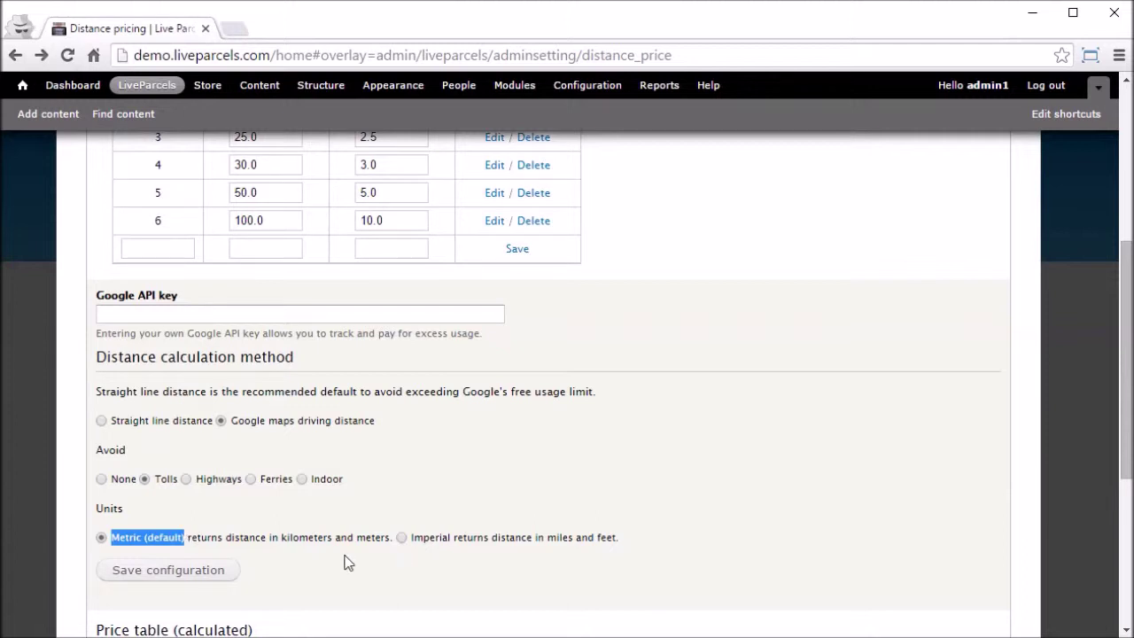
pyautogui.moveTo(268, 537); pyautogui.dragTo(337, 542)
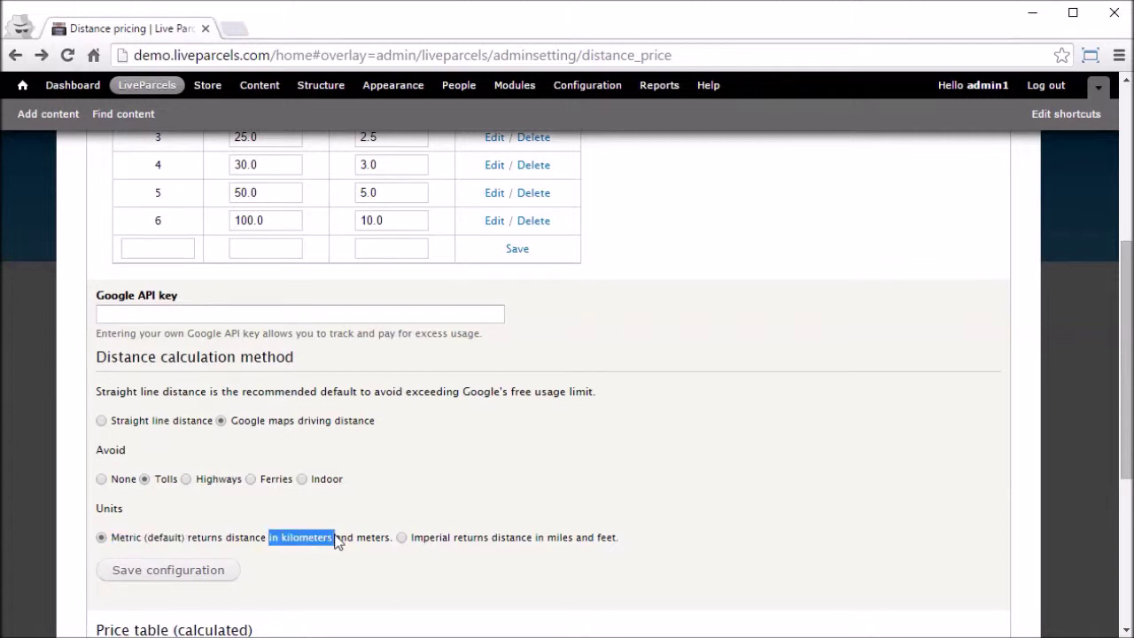
pyautogui.click(410, 538)
pyautogui.moveTo(411, 538); pyautogui.dragTo(450, 541)
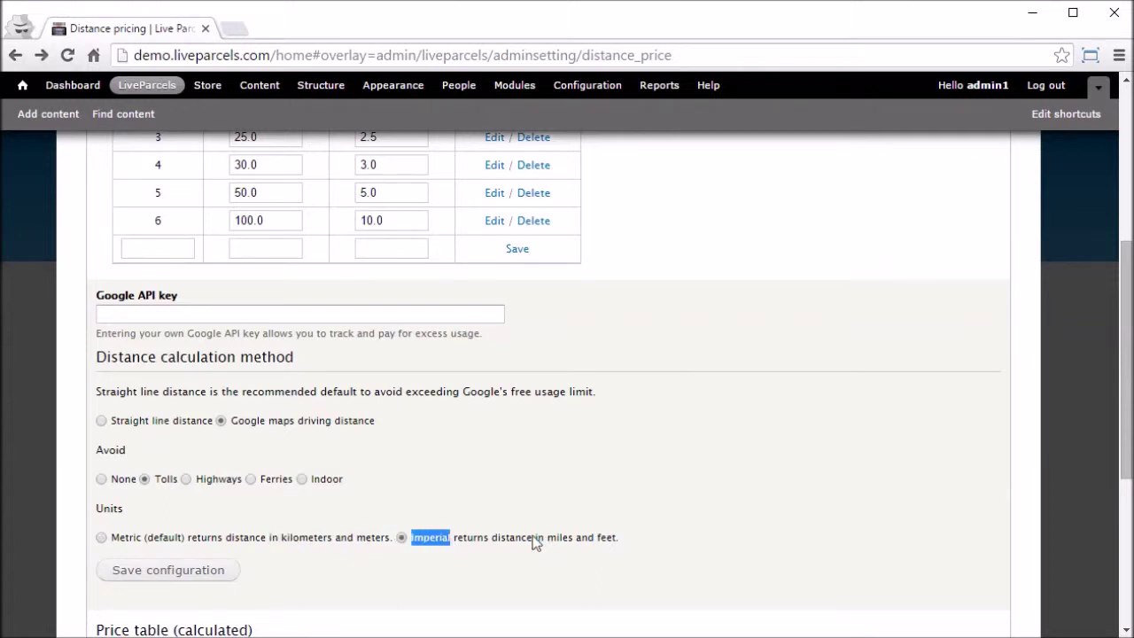
pyautogui.moveTo(535, 540); pyautogui.dragTo(574, 540)
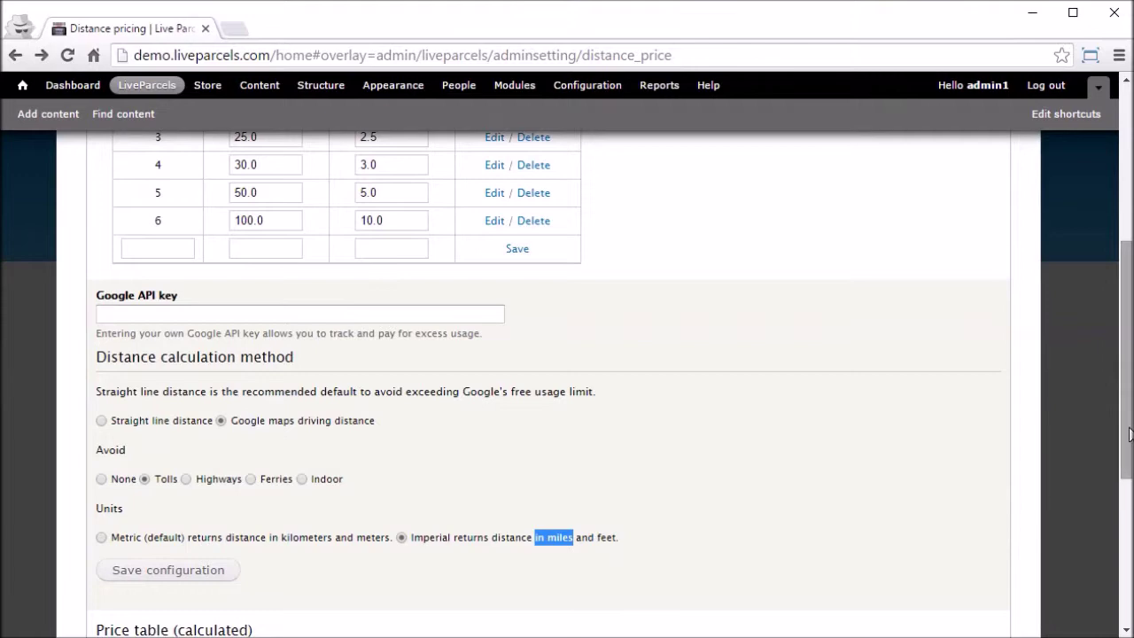
pyautogui.moveTo(1127, 437); pyautogui.dragTo(1127, 591)
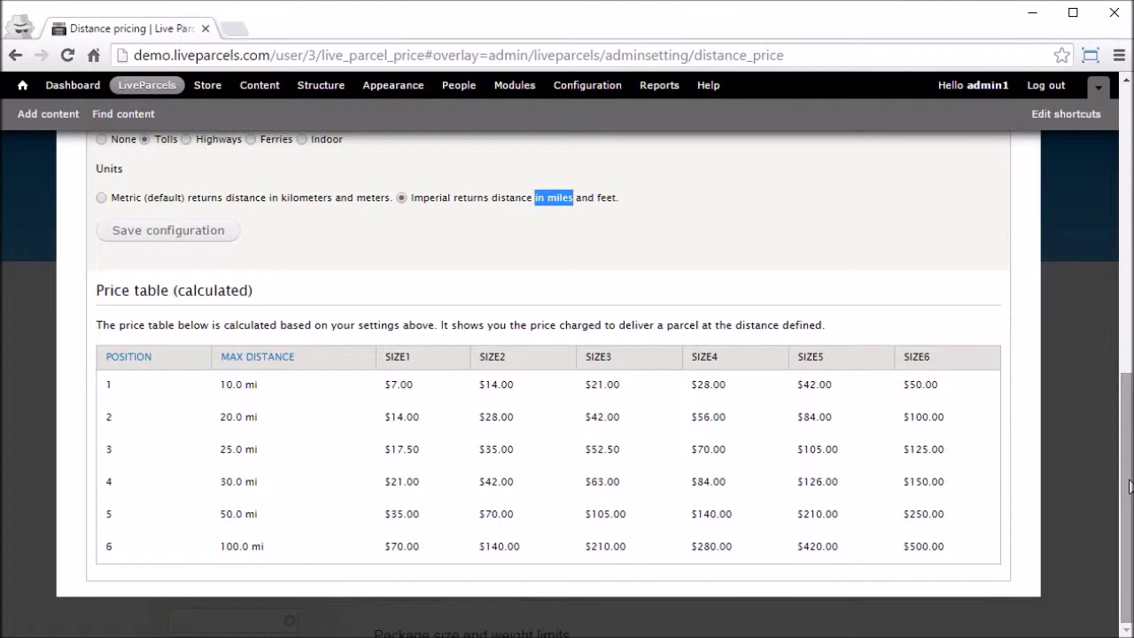
# Return to the home page, switch to the postpaid1 customer account and open its price list.
pyautogui.click(15, 88)
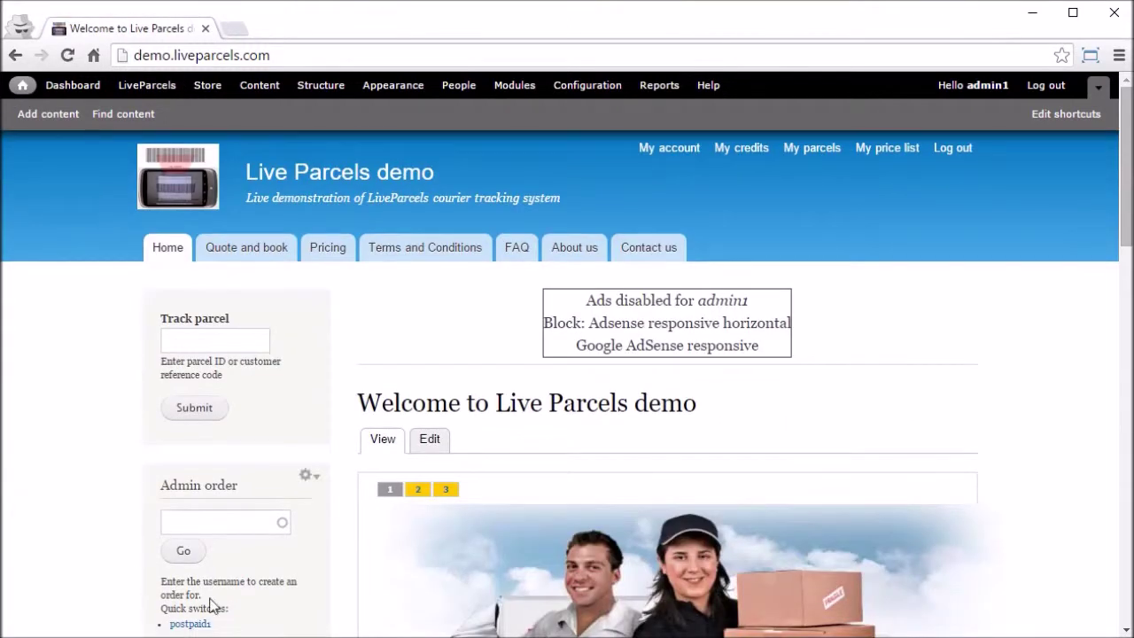
pyautogui.click(190, 624)
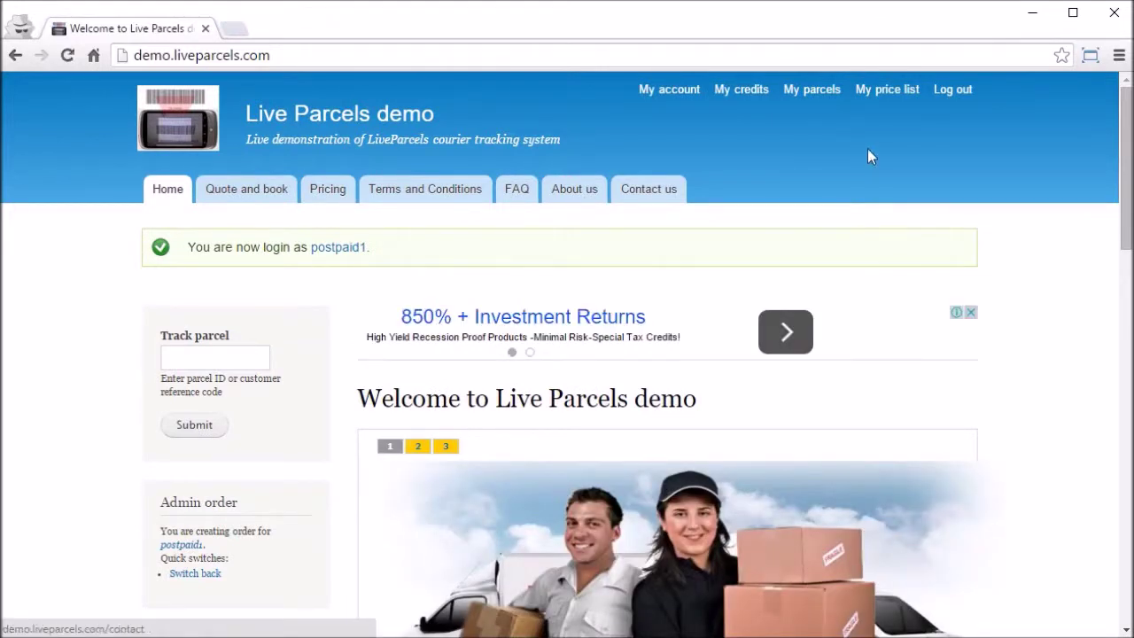
pyautogui.click(880, 93)
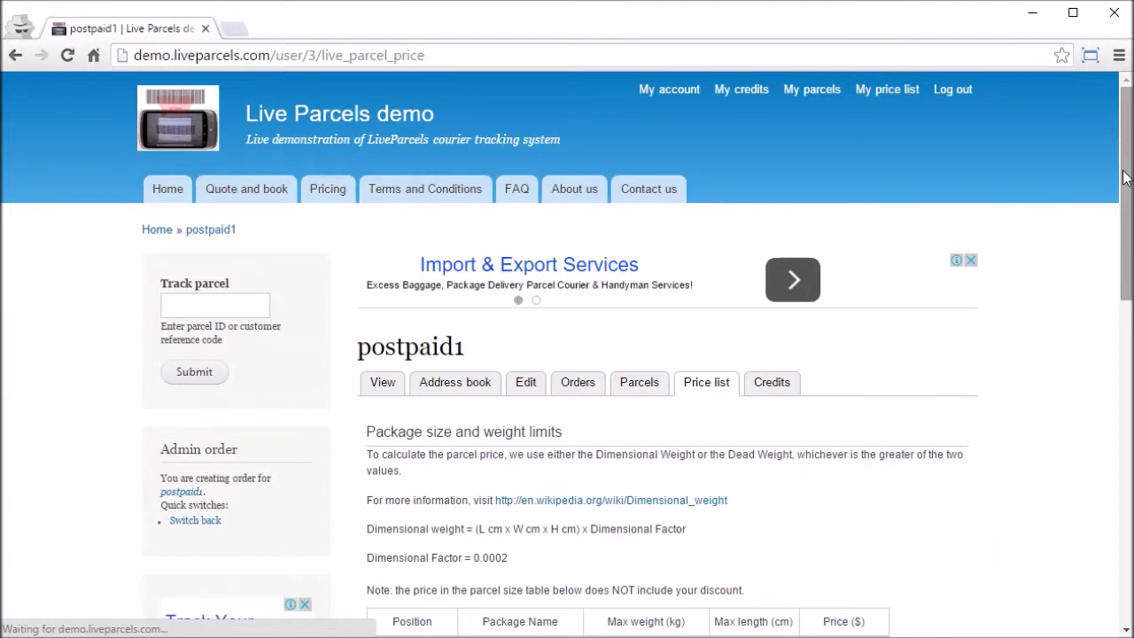
# Review the customer's package size limits, distance calculation method, distance multipliers and calculated price table.
pyautogui.moveTo(1126, 181); pyautogui.dragTo(1126, 286)
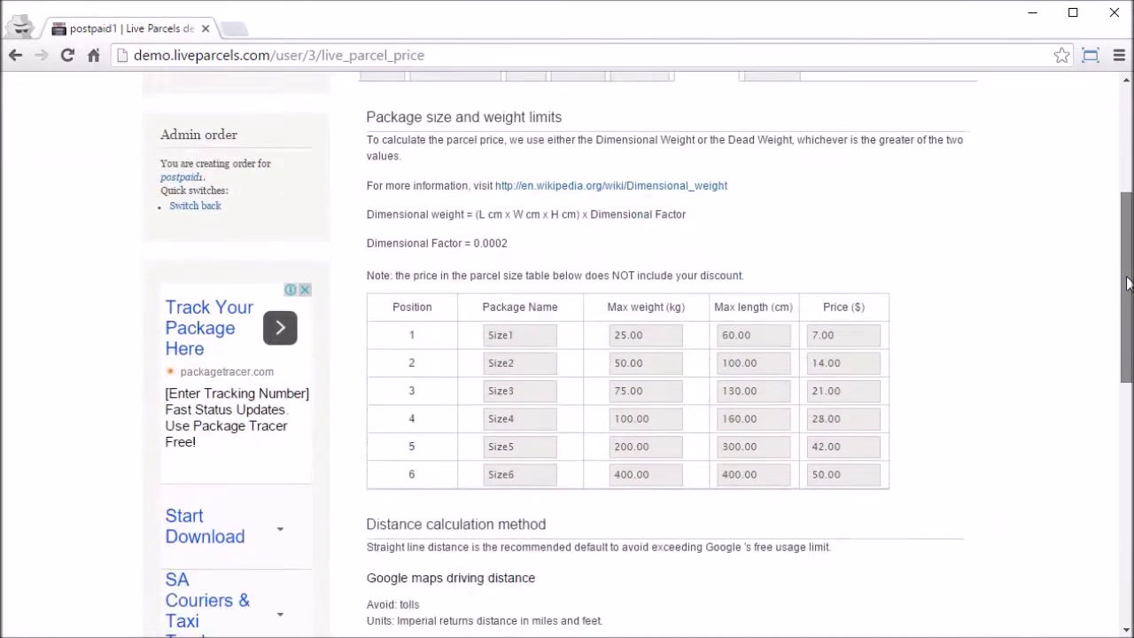
pyautogui.moveTo(368, 116); pyautogui.dragTo(900, 477)
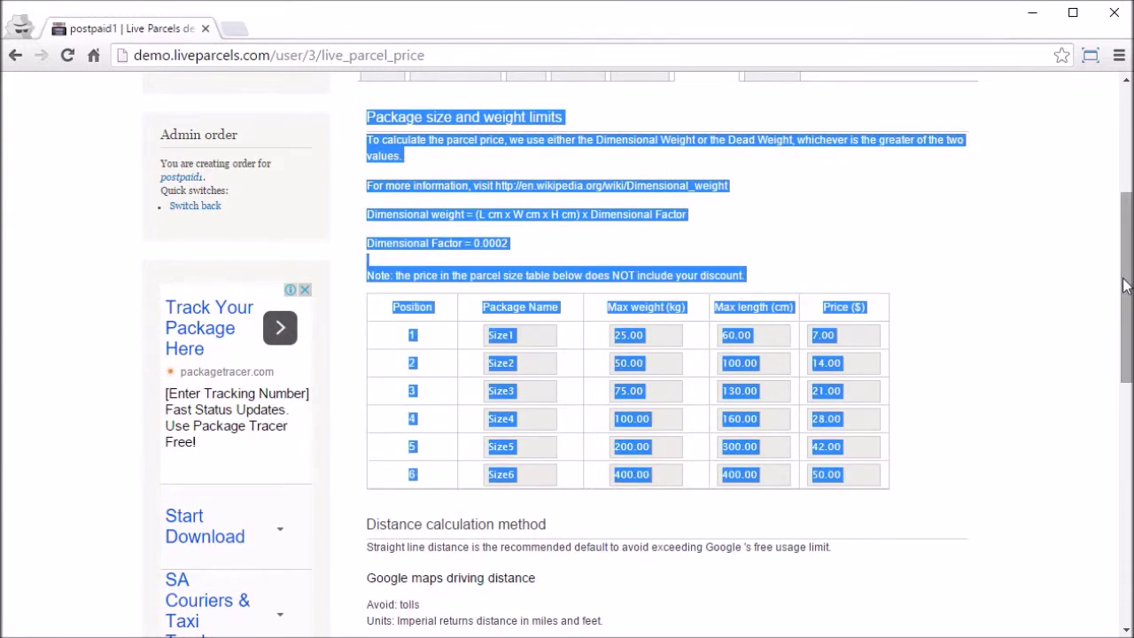
pyautogui.moveTo(1127, 301); pyautogui.dragTo(1128, 440)
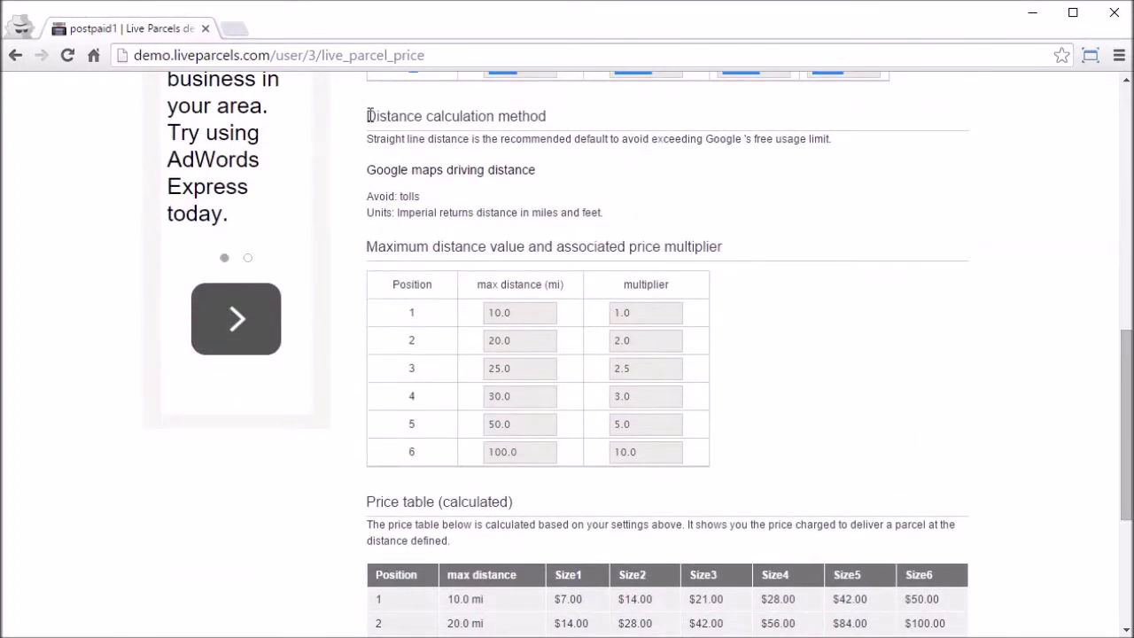
pyautogui.moveTo(368, 116); pyautogui.dragTo(734, 214)
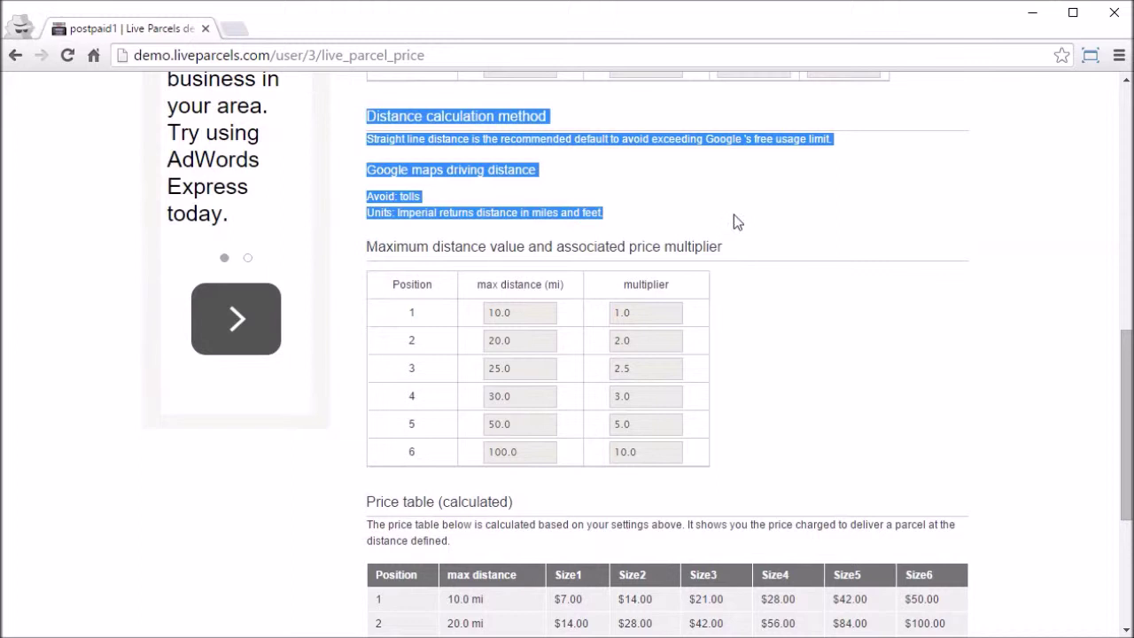
pyautogui.moveTo(1127, 367); pyautogui.dragTo(1127, 376)
pyautogui.moveTo(367, 219); pyautogui.dragTo(771, 394)
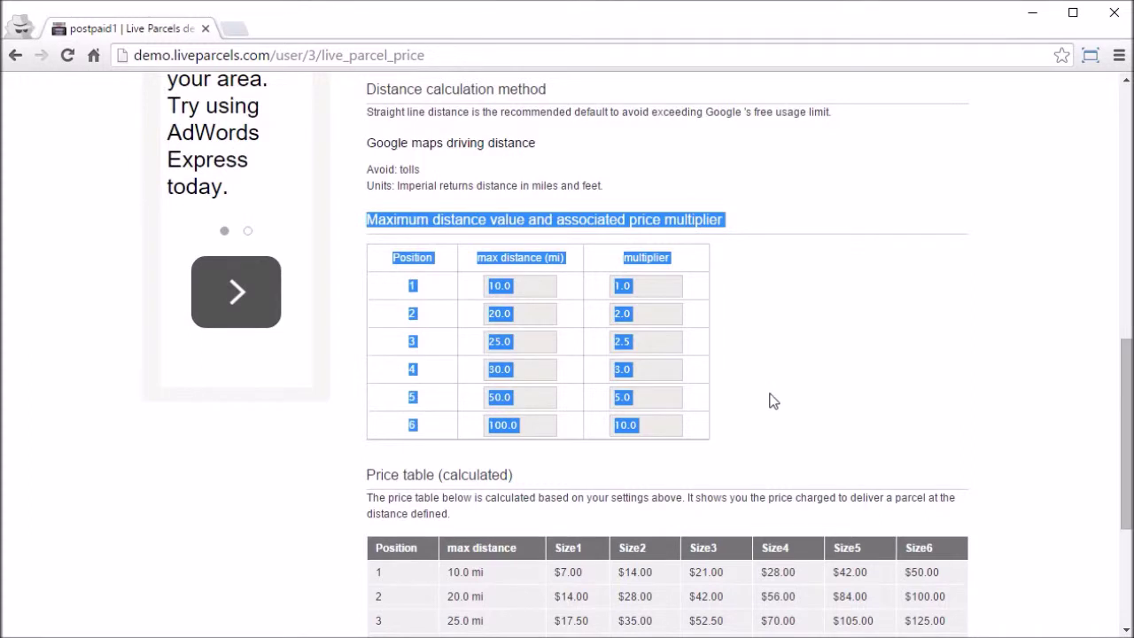
pyautogui.moveTo(1126, 406); pyautogui.dragTo(1127, 481)
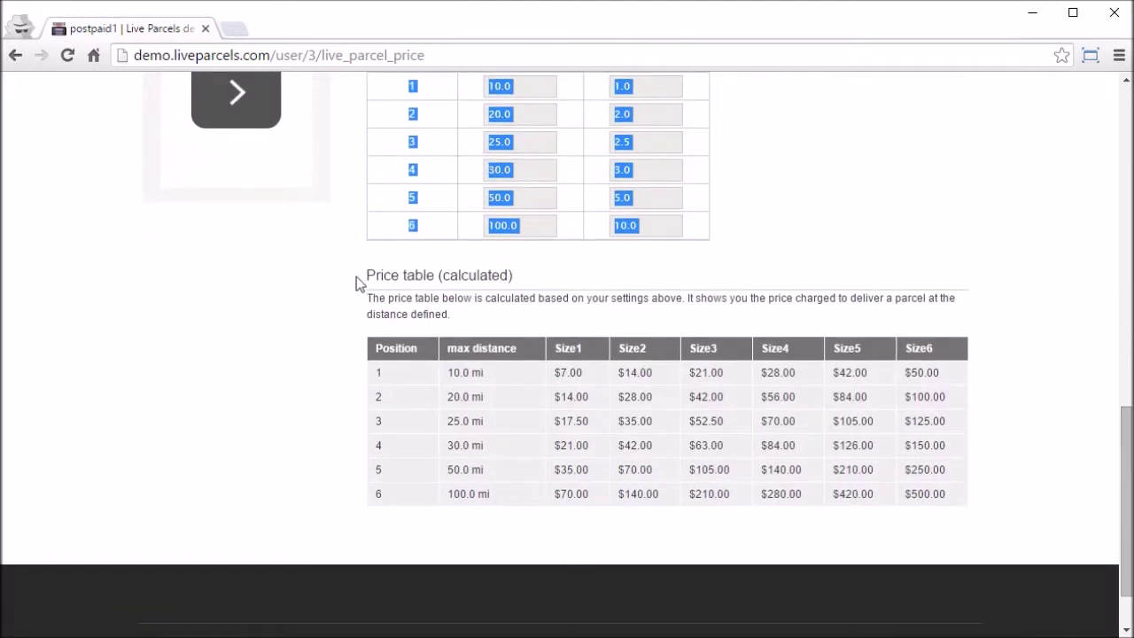
pyautogui.moveTo(363, 280); pyautogui.dragTo(236, 133)
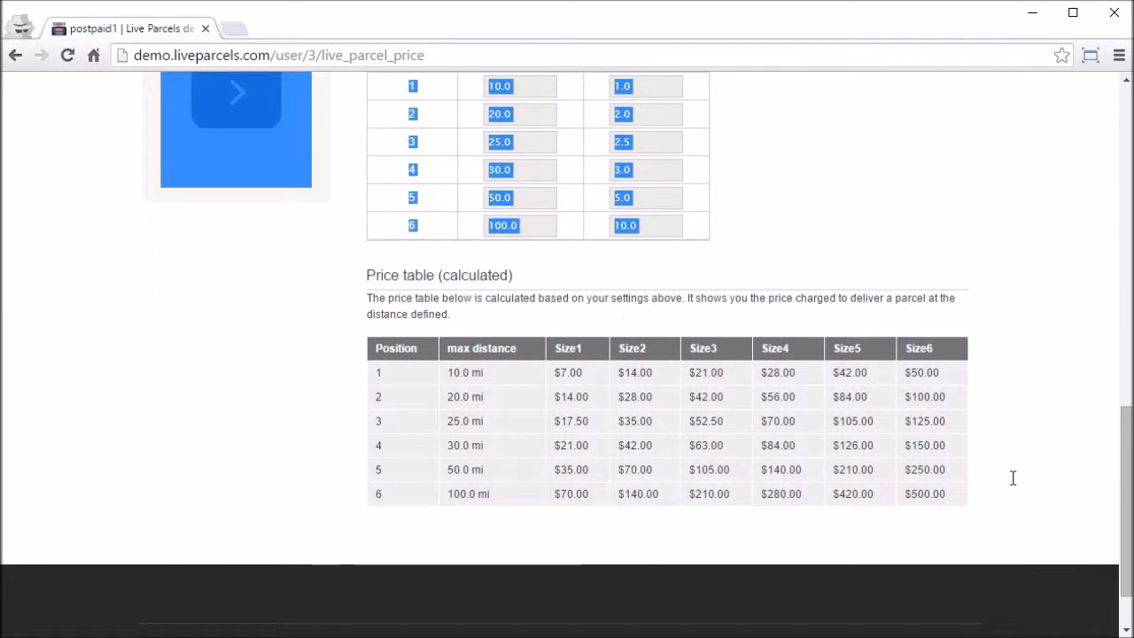
pyautogui.moveTo(1014, 478); pyautogui.dragTo(968, 493)
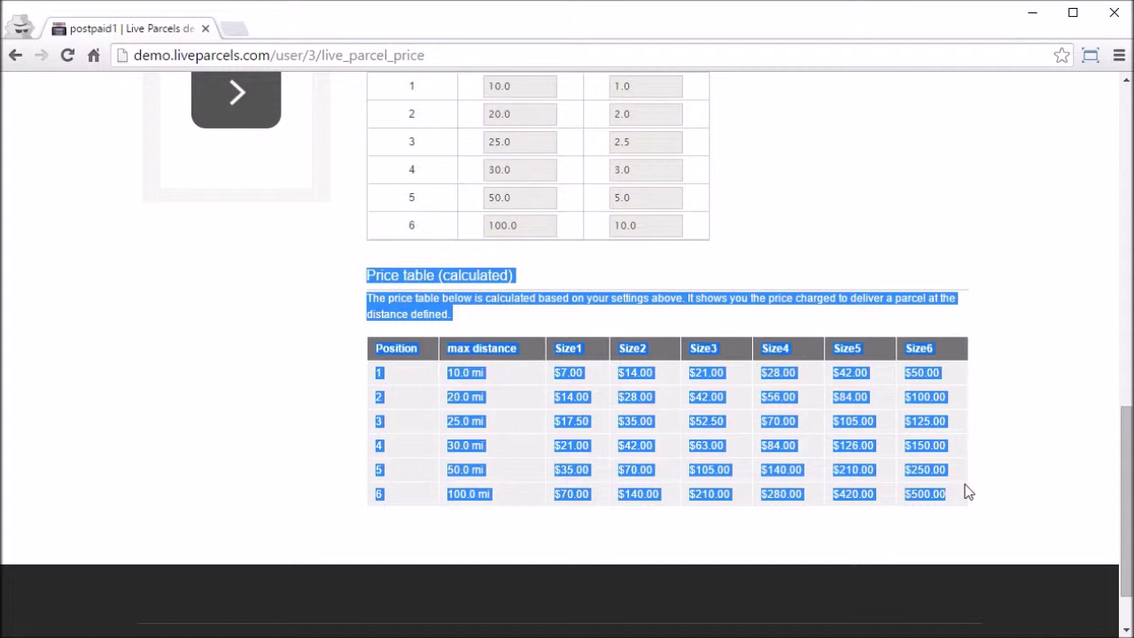